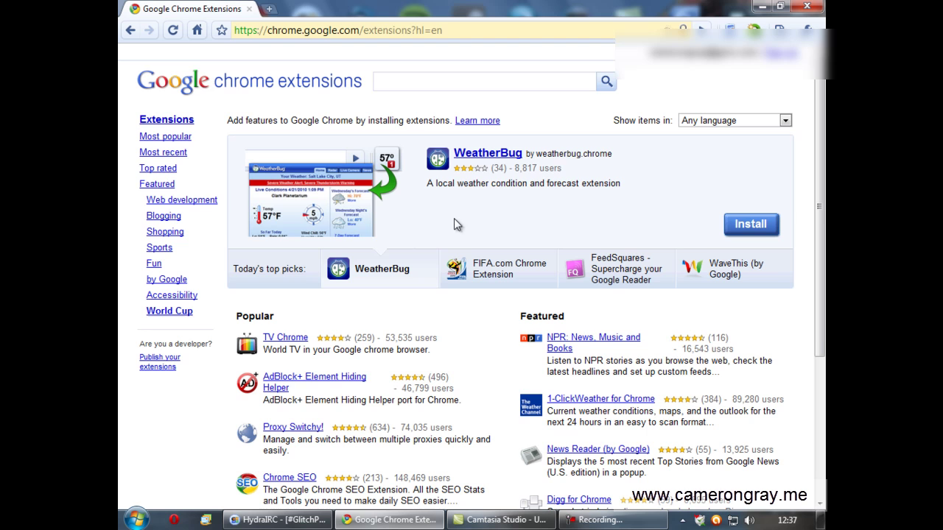
# Scroll through the gallery's extension listings, then show the Windows desktop
pyautogui.moveTo(824, 87); pyautogui.dragTo(824, 148)
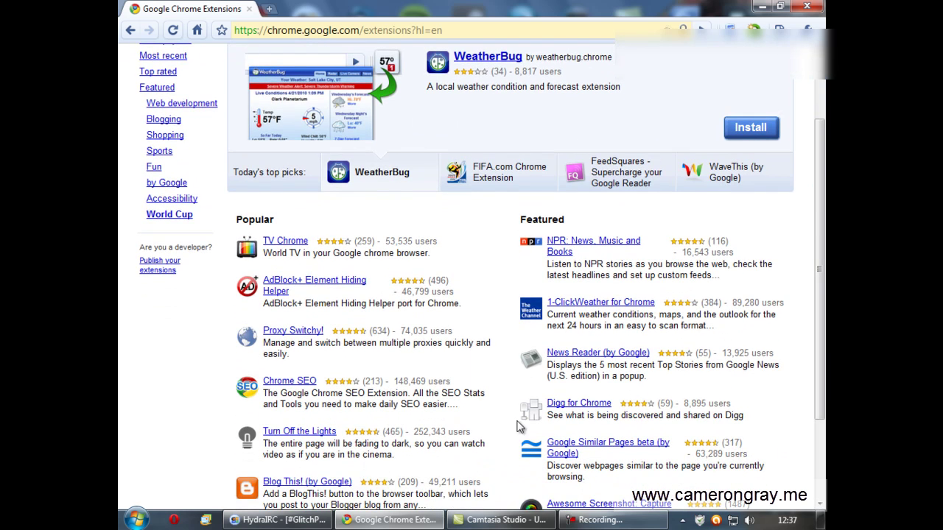
pyautogui.scroll(1, 420, 206)
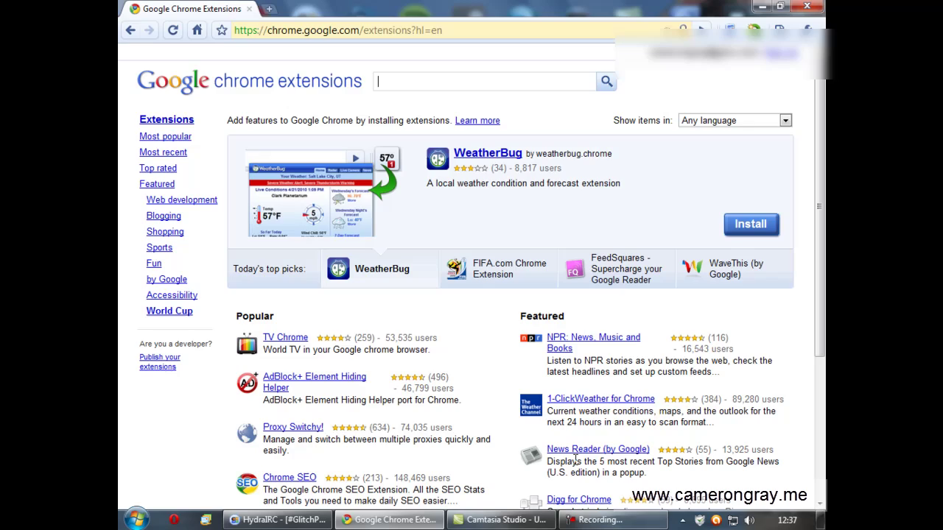
pyautogui.press('super+d')
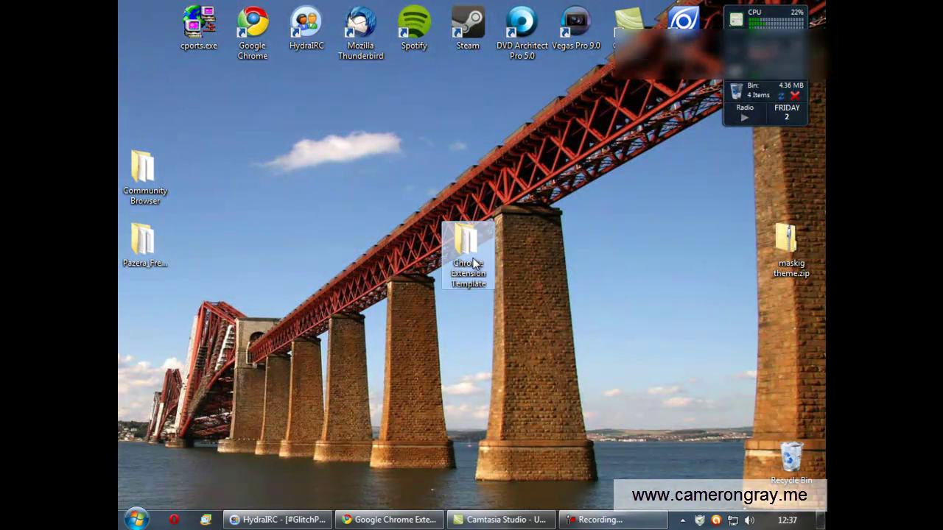
# Open the Chrome Extension Template folder and select main.html and manifest.json
pyautogui.click(469, 257)
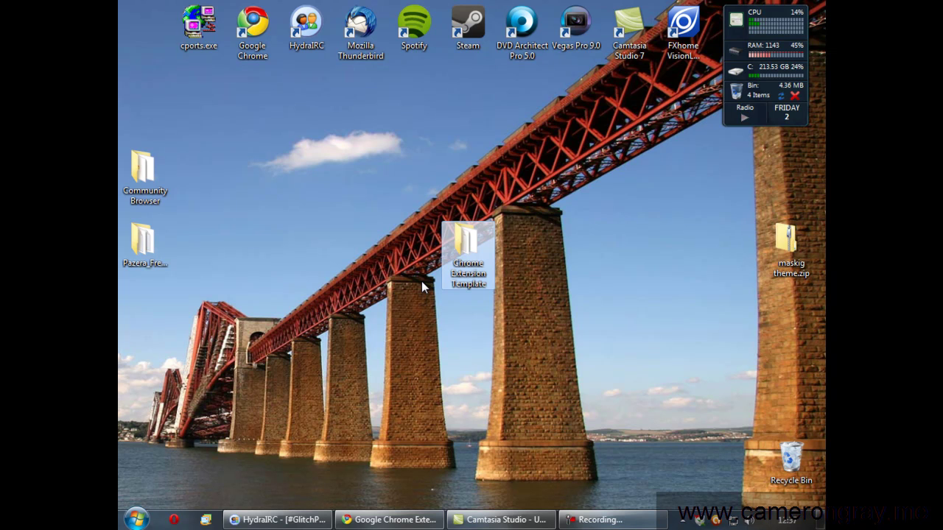
pyautogui.doubleClick(468, 246)
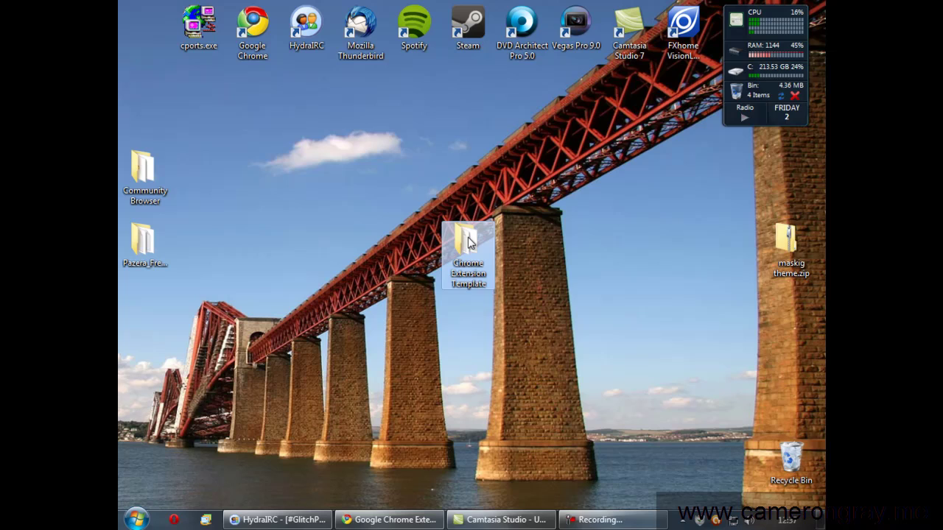
pyautogui.moveTo(430, 249); pyautogui.dragTo(405, 152)
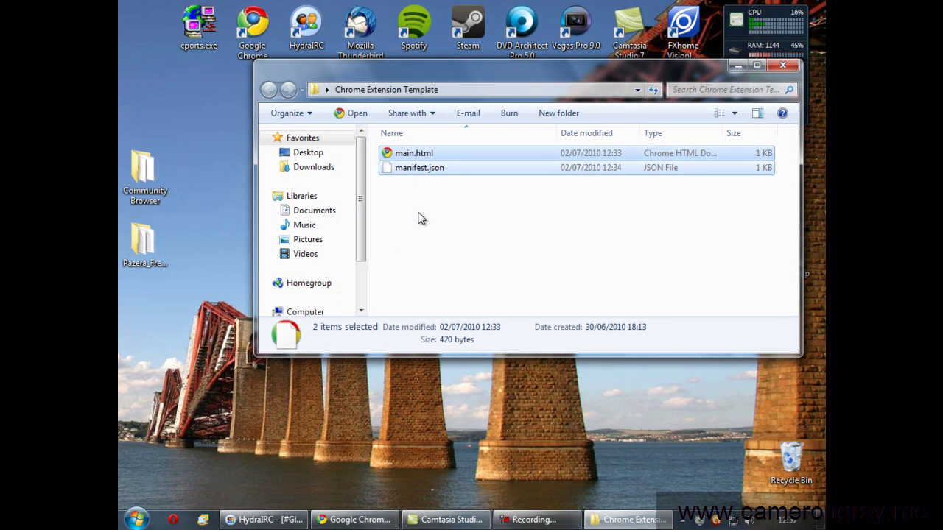
pyautogui.click(418, 216)
pyautogui.moveTo(435, 198); pyautogui.dragTo(416, 153)
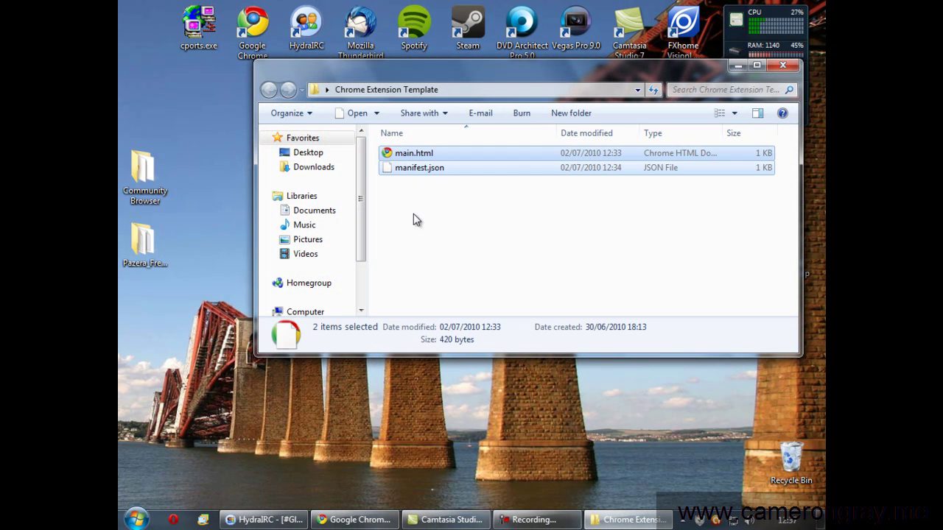
# Compress both files into a zipped folder named extension.zip and close the folder window
pyautogui.rightClick(429, 160)
pyautogui.moveTo(459, 244)
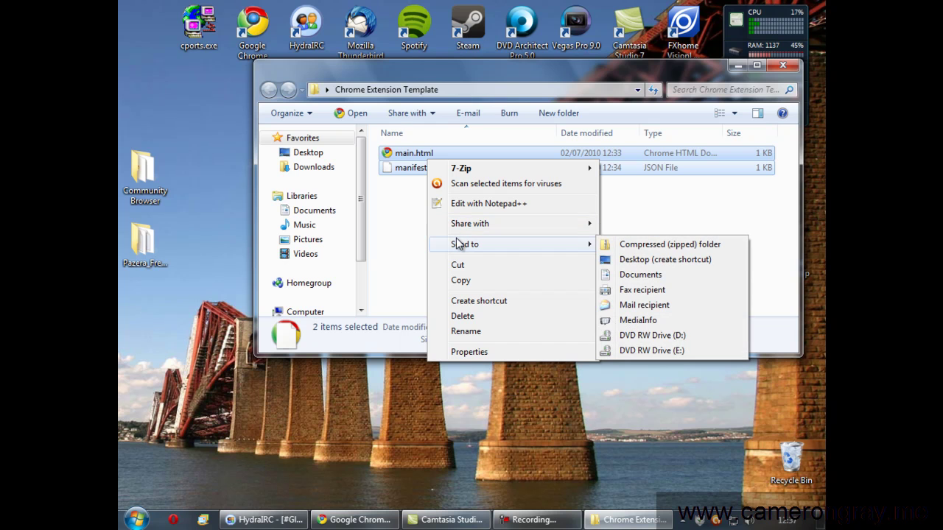
pyautogui.click(632, 245)
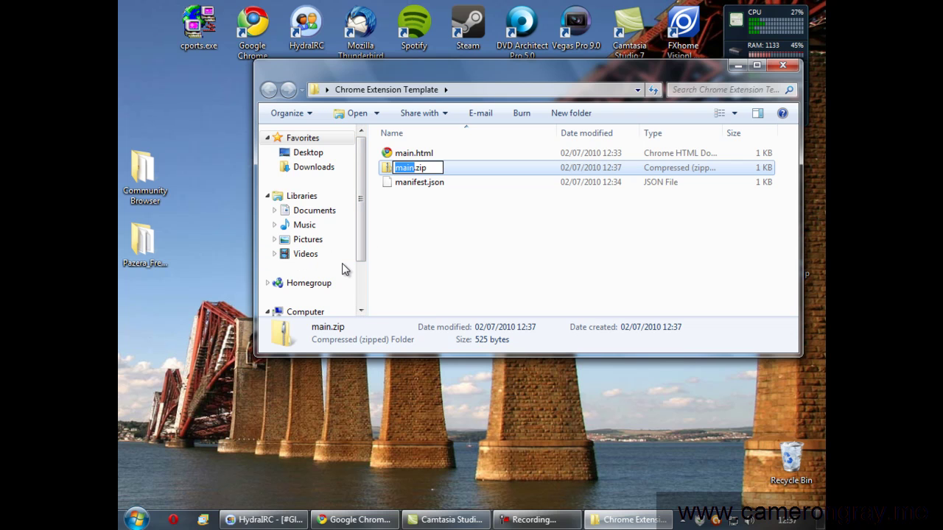
pyautogui.write('ed')
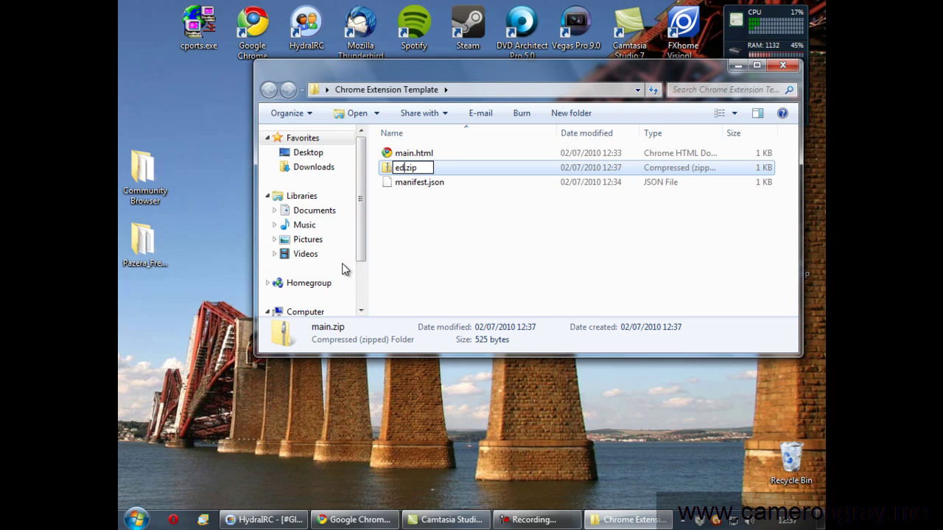
pyautogui.press('BackSpace')
pyautogui.press('BackSpace')
pyautogui.write('extension')
pyautogui.press('Return')
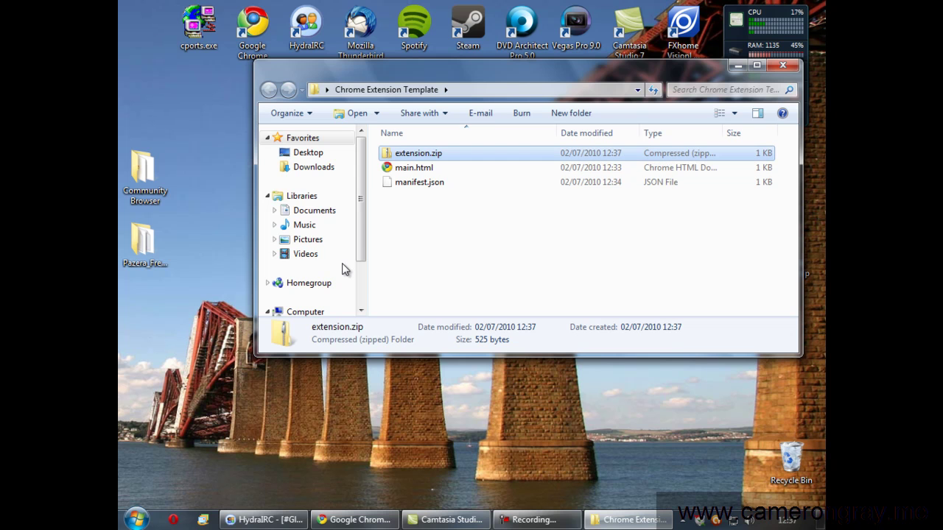
pyautogui.click(785, 65)
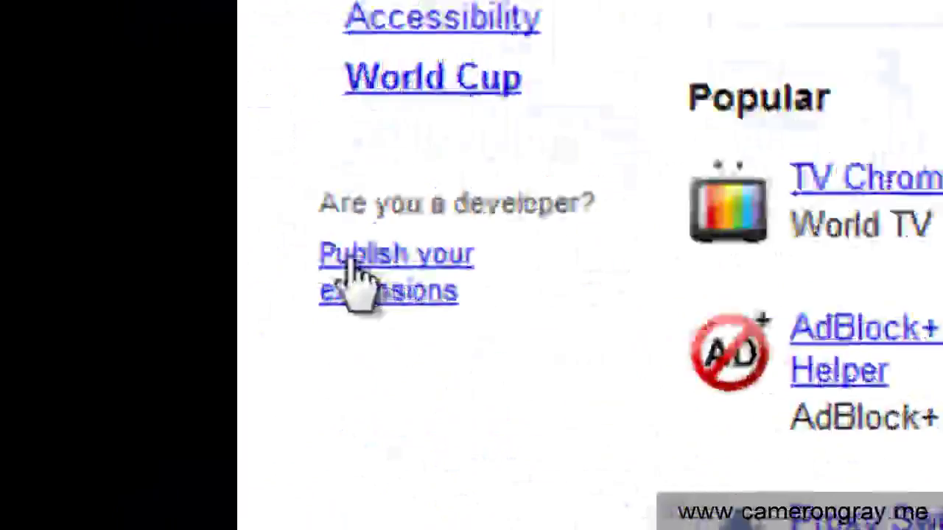
# Start publishing a new item and choose Desktop > Chrome Extension Template > extension.zip for upload
pyautogui.click(167, 353)
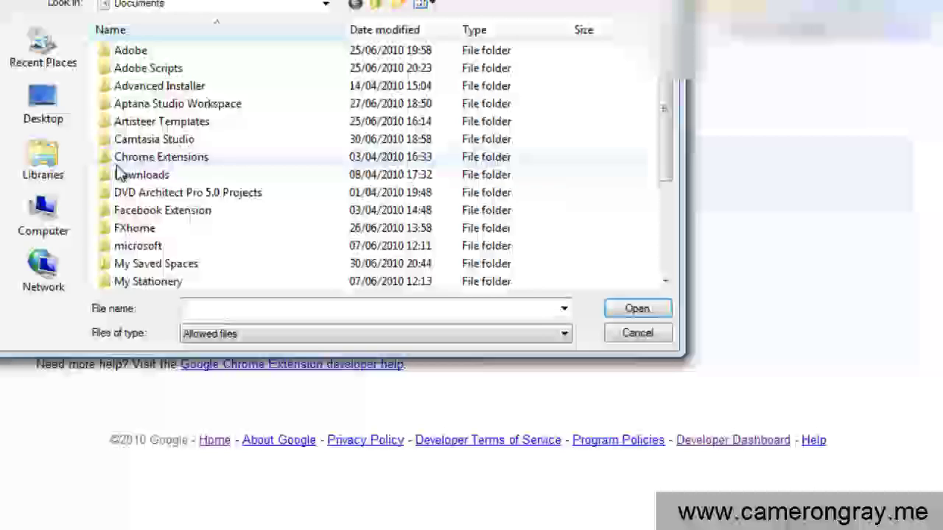
pyautogui.click(44, 106)
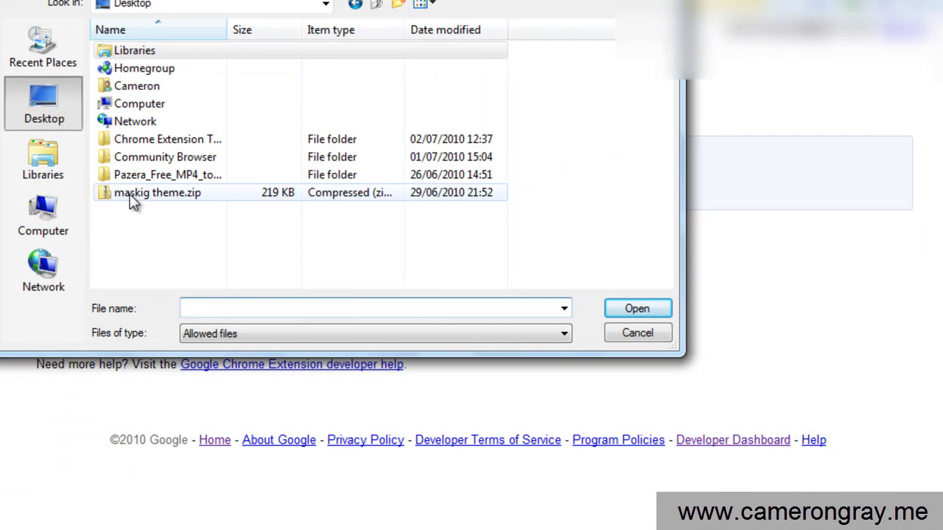
pyautogui.doubleClick(154, 141)
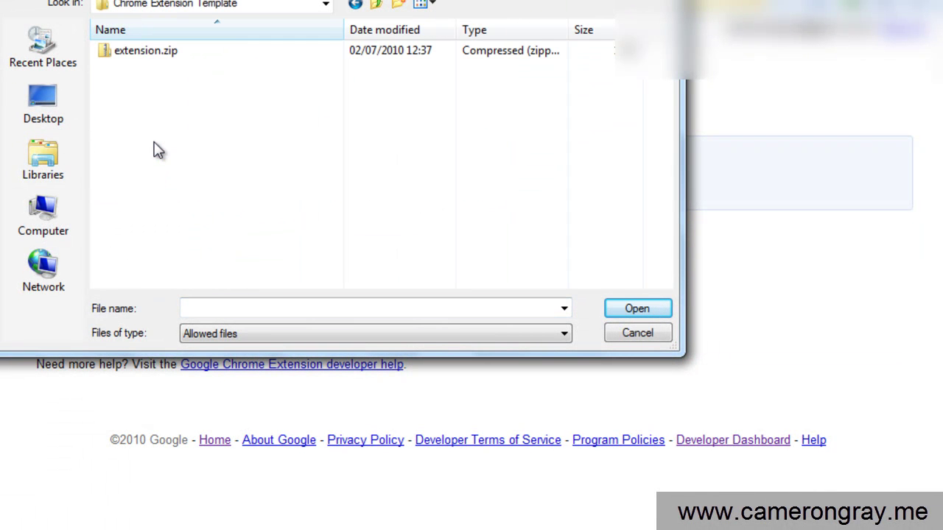
pyautogui.click(145, 53)
pyautogui.click(630, 313)
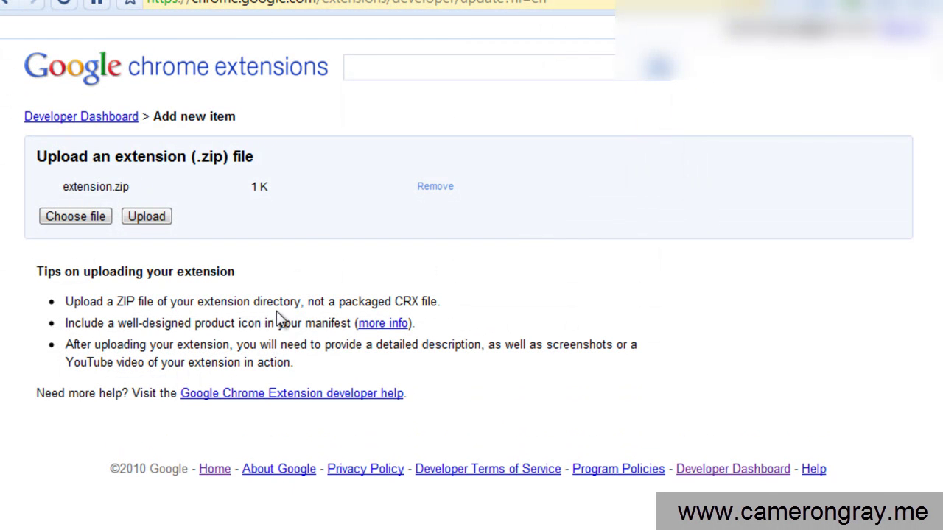
# Upload extension.zip, then put the cursor at the end of the 'Link to YouTube video' field
pyautogui.click(146, 217)
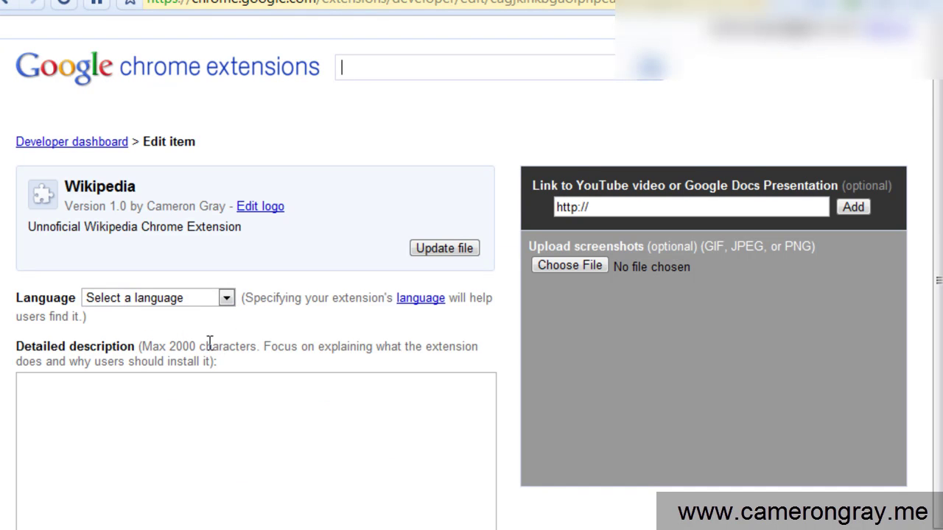
pyautogui.click(596, 213)
pyautogui.click(672, 208)
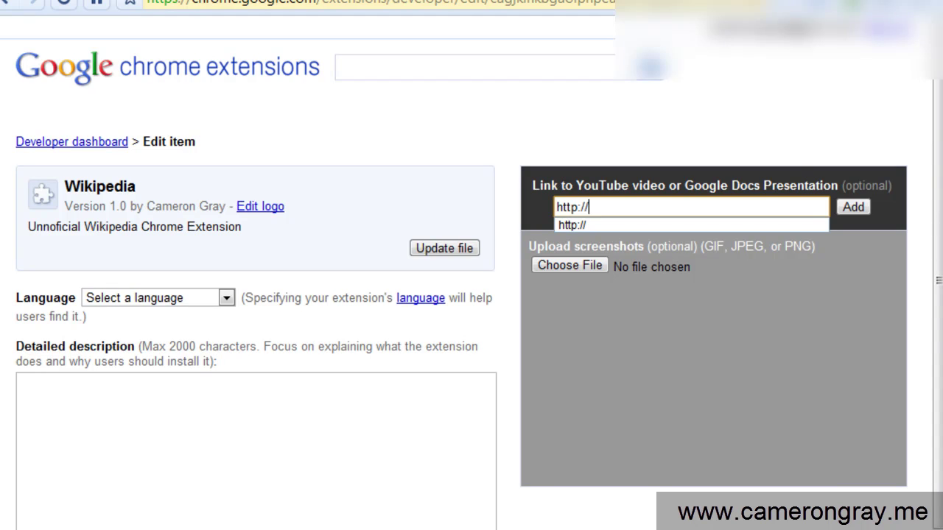
# In a new tab, open the 'How to make a Google Chrome Extension' video from My Videos on YouTube
pyautogui.hotkey('ctrl', 't')
pyautogui.write('http://www.youtube.com/')
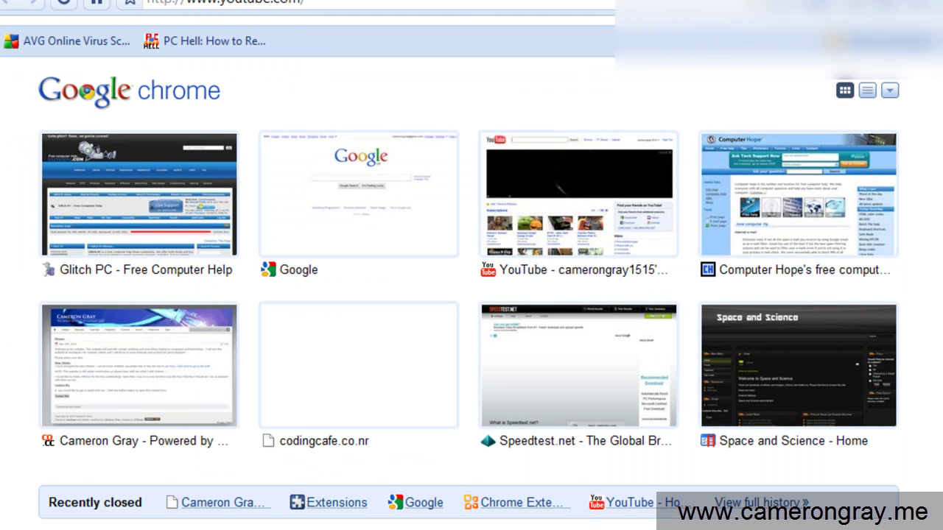
pyautogui.press('Return')
pyautogui.click(749, 47)
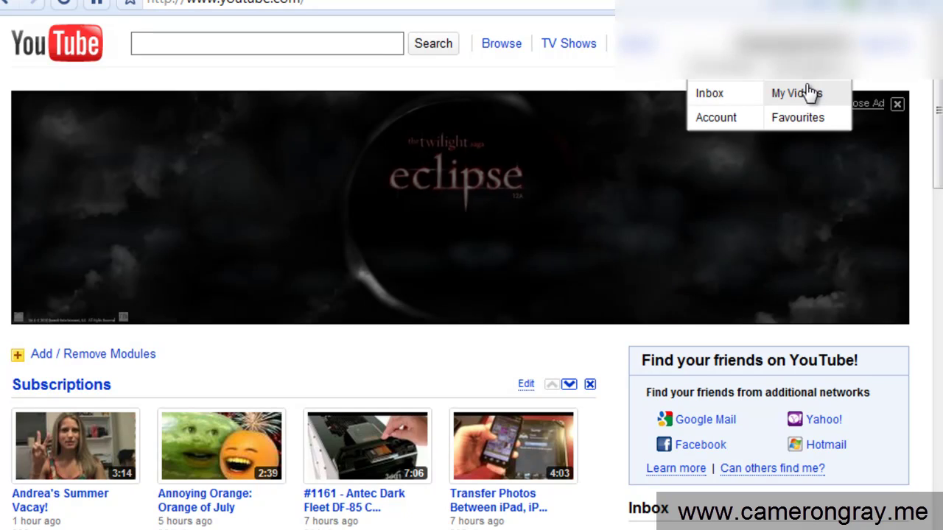
pyautogui.click(809, 92)
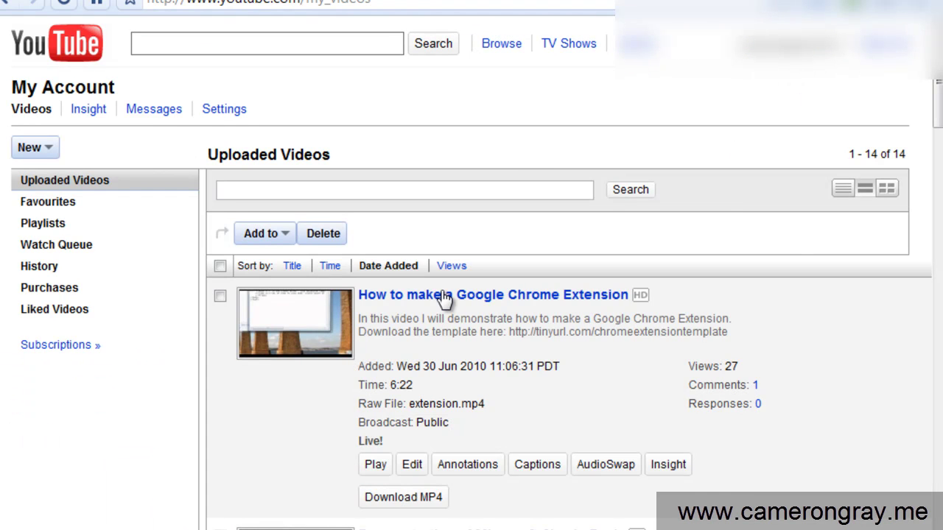
pyautogui.click(442, 294)
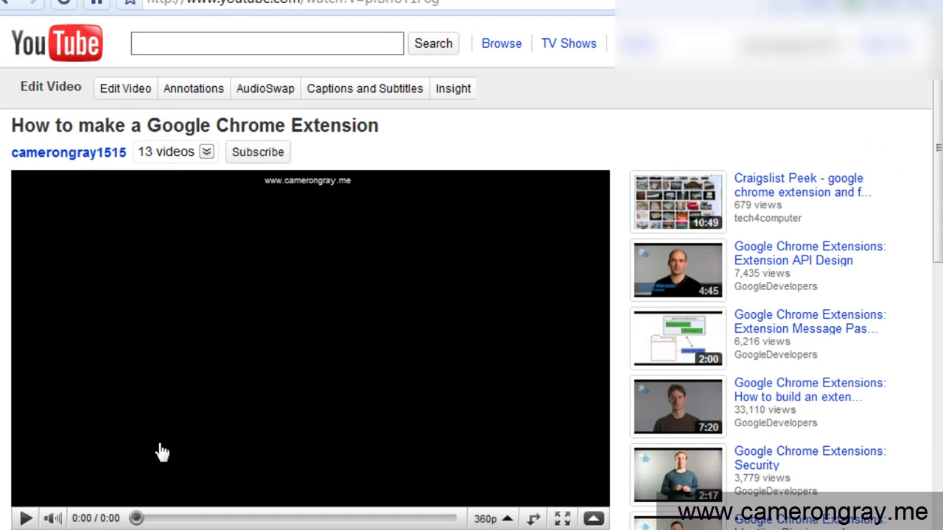
# Copy the video's page address and return to the extension's edit tab
pyautogui.scroll(-4, 245, 436)
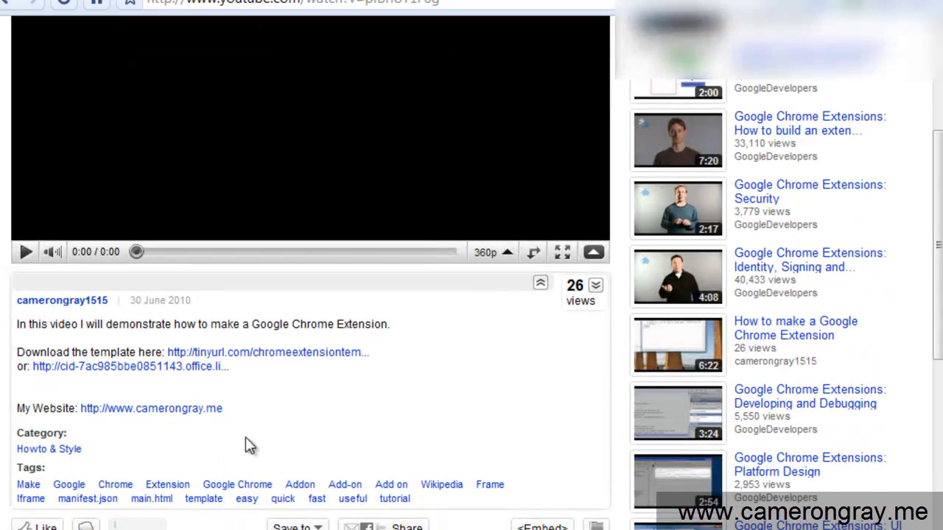
pyautogui.scroll(1, 253, 381)
pyautogui.scroll(3, 253, 380)
pyautogui.click(320, 4)
pyautogui.rightClick(322, 6)
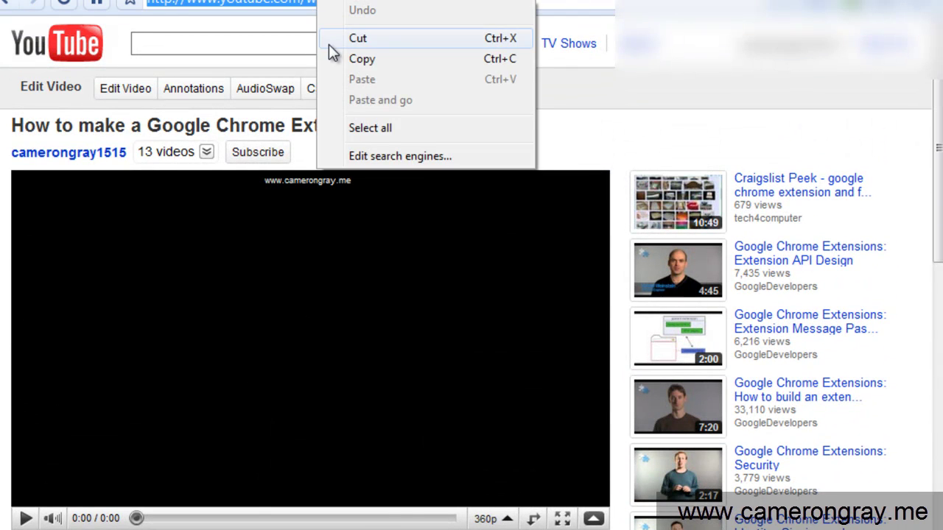
pyautogui.click(362, 59)
pyautogui.hotkey('ctrl', 'Tab')
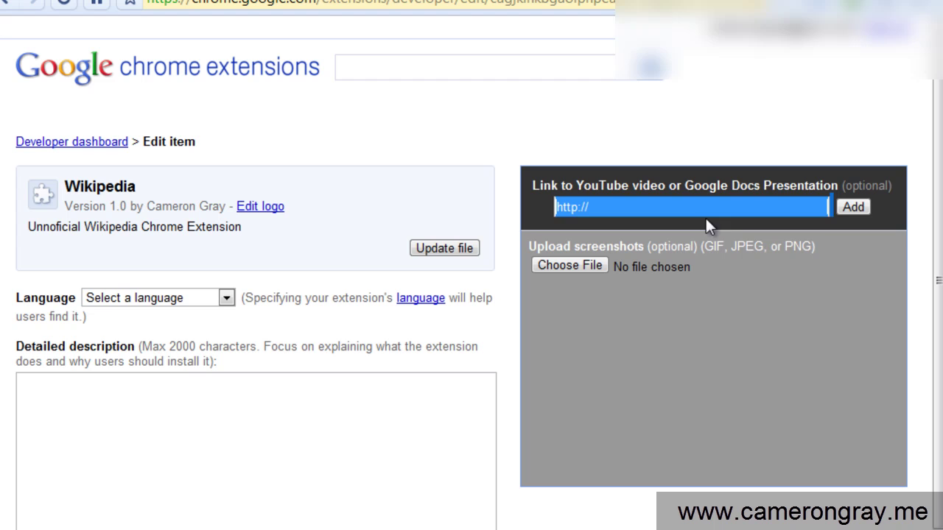
# Paste the copied video address into the YouTube video link field and add it
pyautogui.click(705, 217)
pyautogui.click(711, 213)
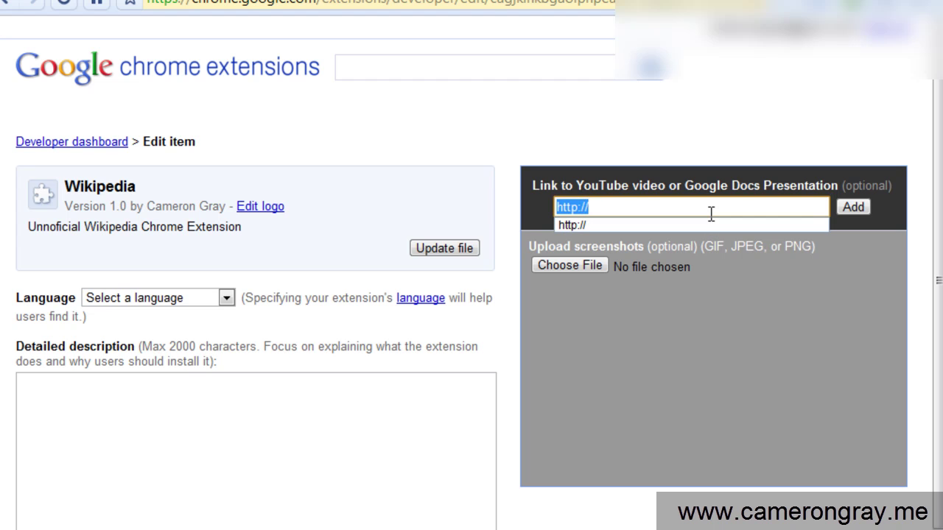
pyautogui.hotkey('ctrl', 'v')
pyautogui.click(855, 200)
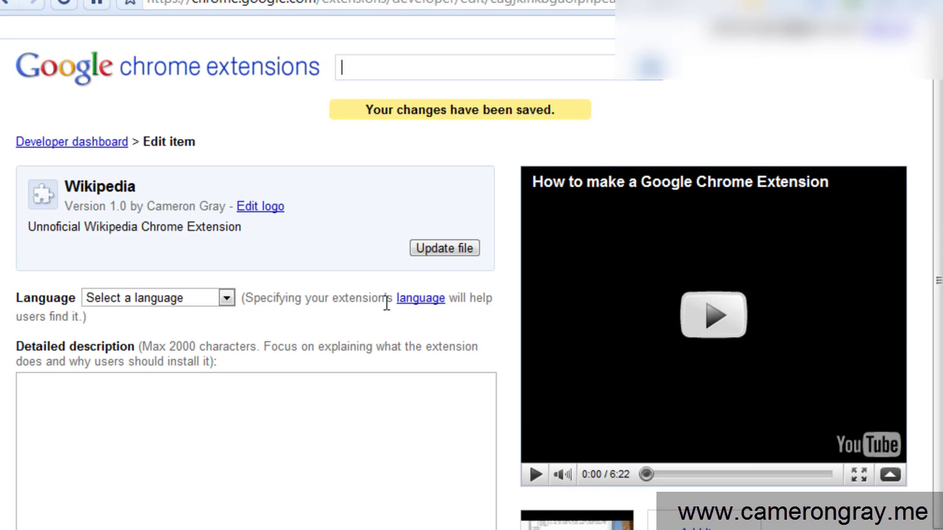
# Set the language to English and enter the description 'Demo for youtube - Please ignore'
pyautogui.click(223, 301)
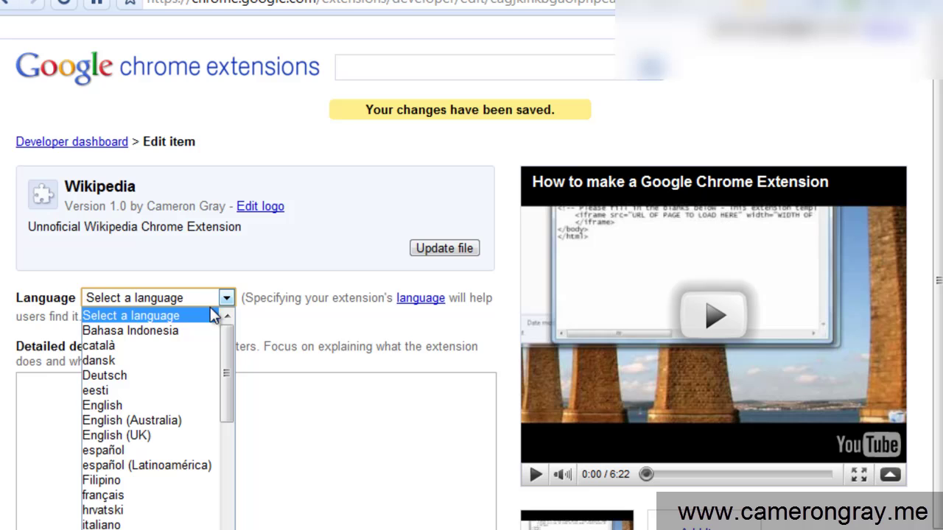
pyautogui.click(166, 403)
pyautogui.click(165, 399)
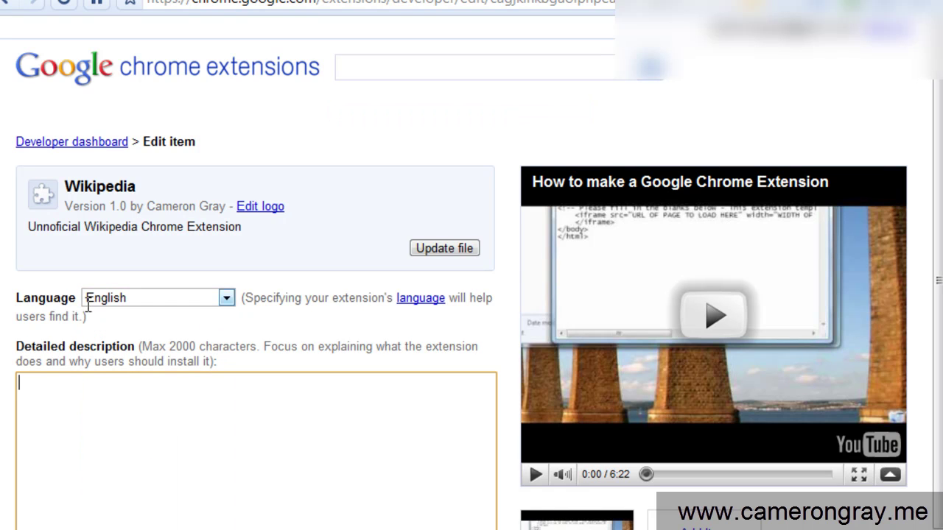
pyautogui.moveTo(357, 529)
pyautogui.write('Th')
pyautogui.write('Demo')
pyautogui.write(' for yout')
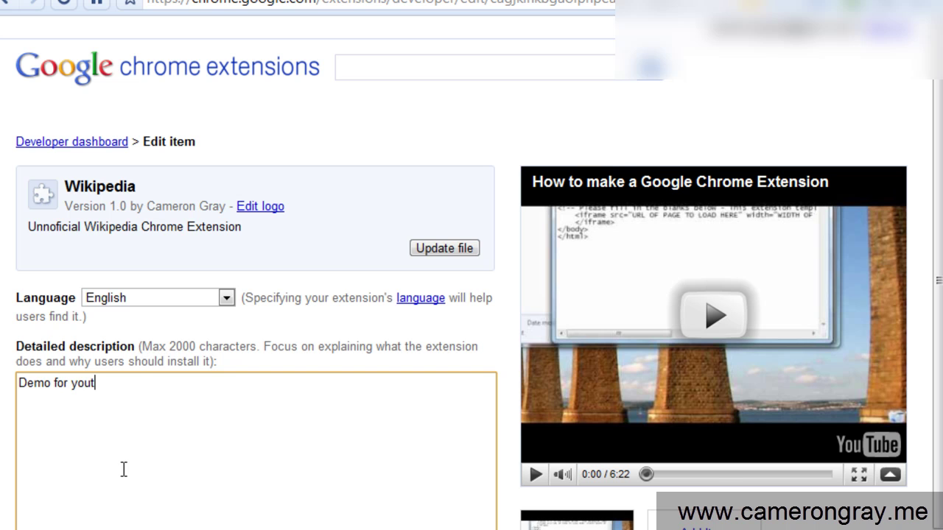
pyautogui.write('ube - Please ignore')
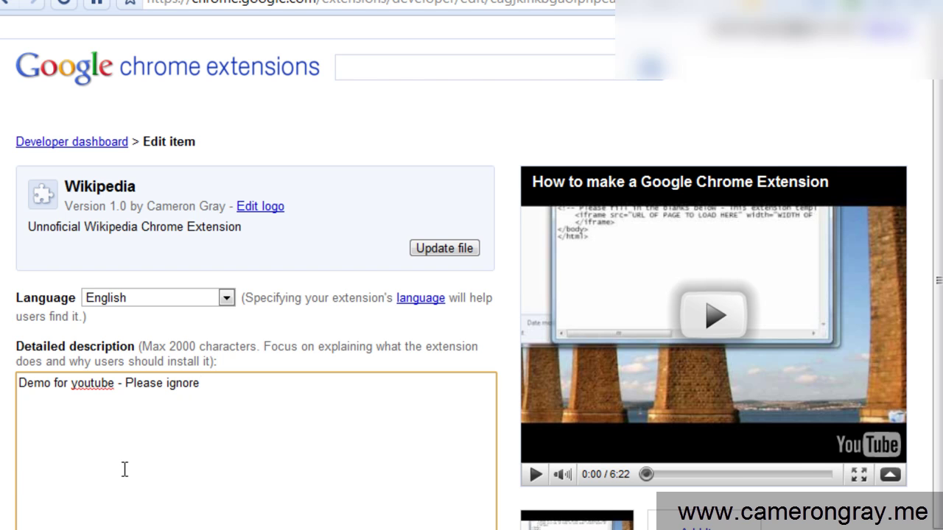
pyautogui.scroll(-1, 125, 469)
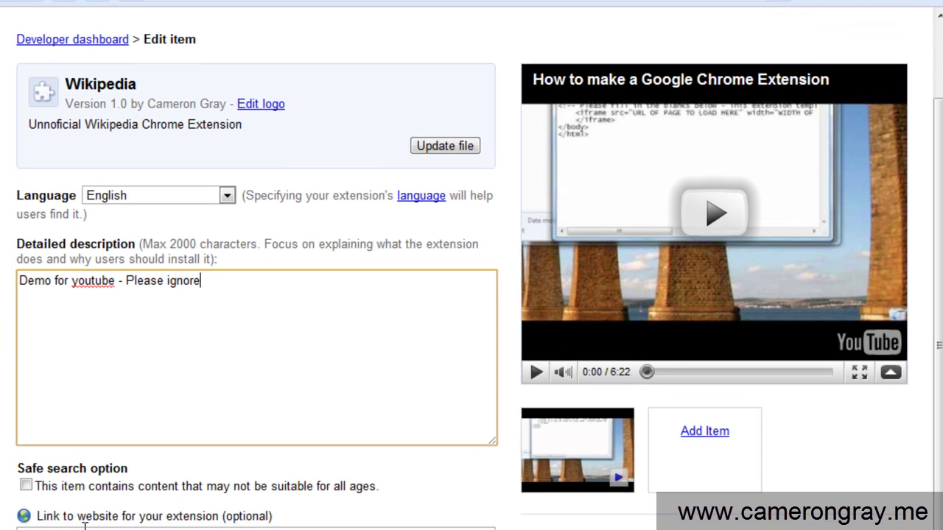
pyautogui.click(88, 476)
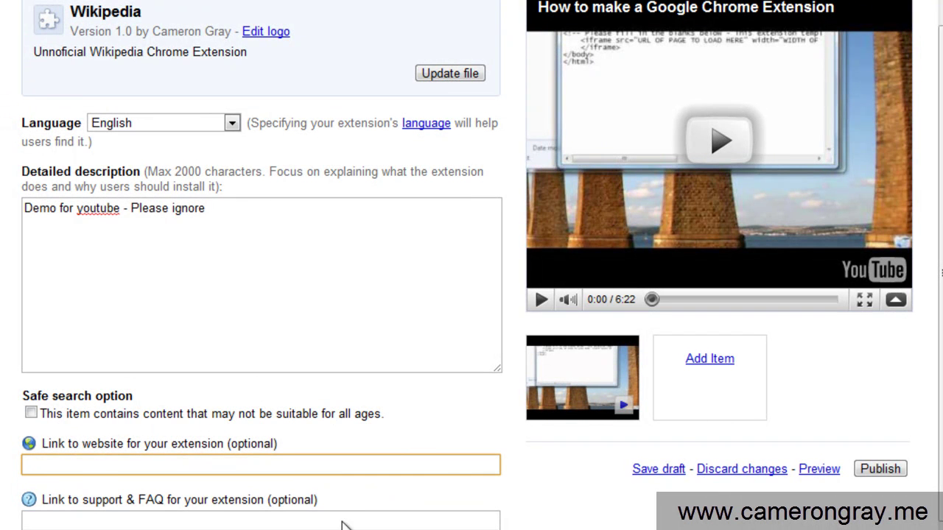
pyautogui.scroll(-1, 54, 481)
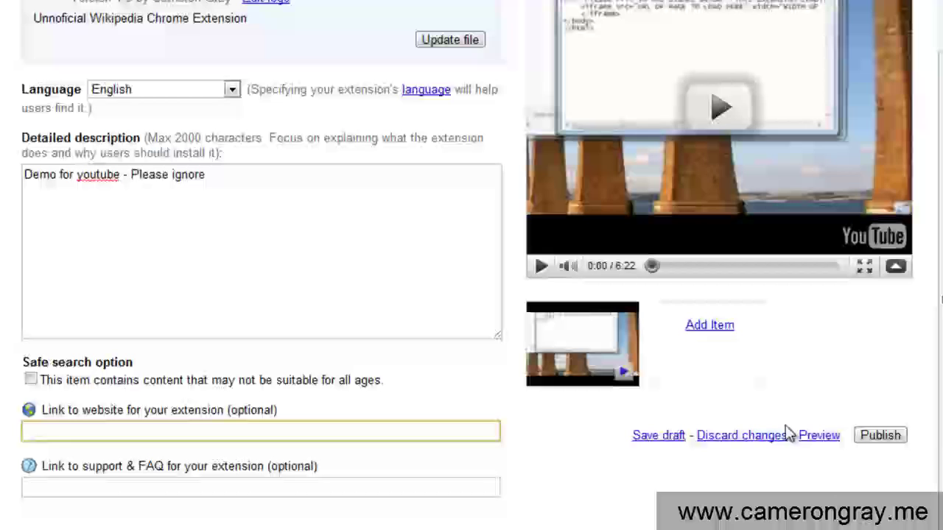
# Confirm publishing the Wikipedia extension, then enter 'wikipedia' in the gallery search box
pyautogui.click(879, 435)
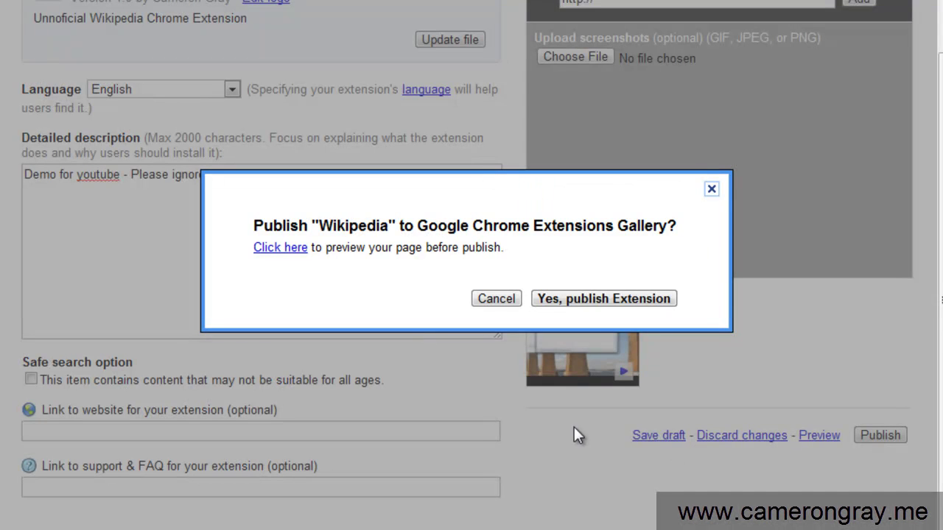
pyautogui.click(552, 302)
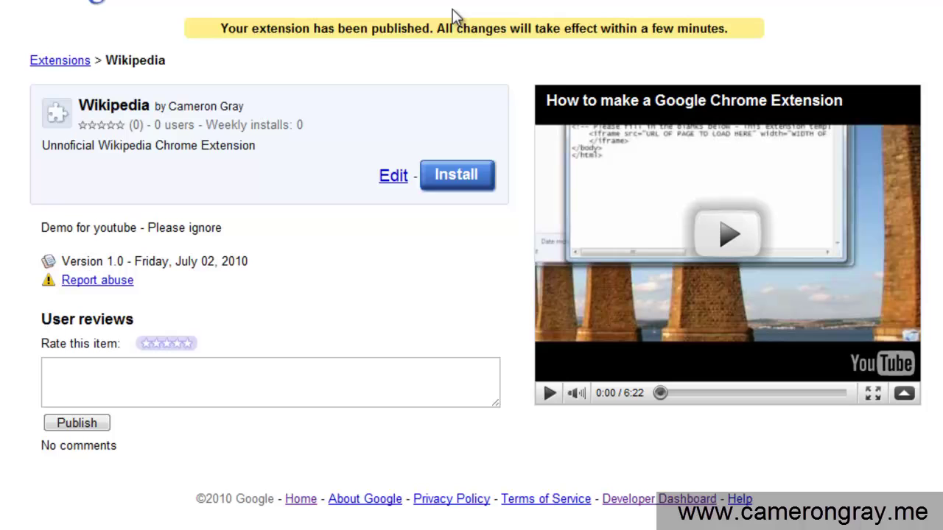
pyautogui.write('wikipedia')
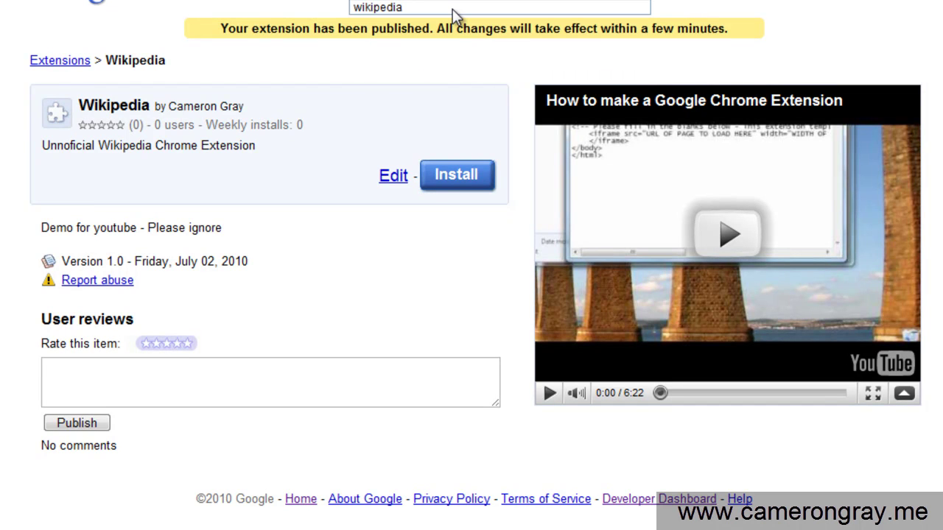
pyautogui.press('Return')
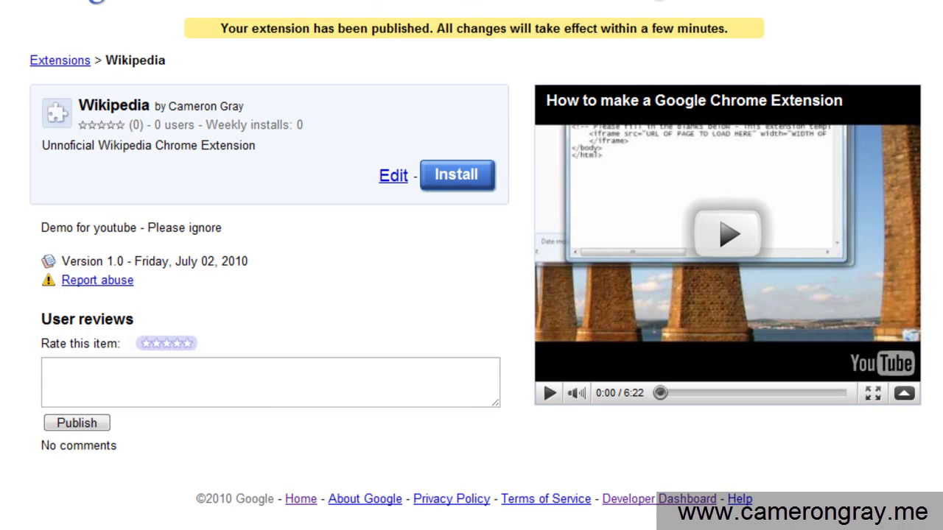
# Run the wikipedia search, browse the results, and list the most recently added extensions
pyautogui.click(663, 3)
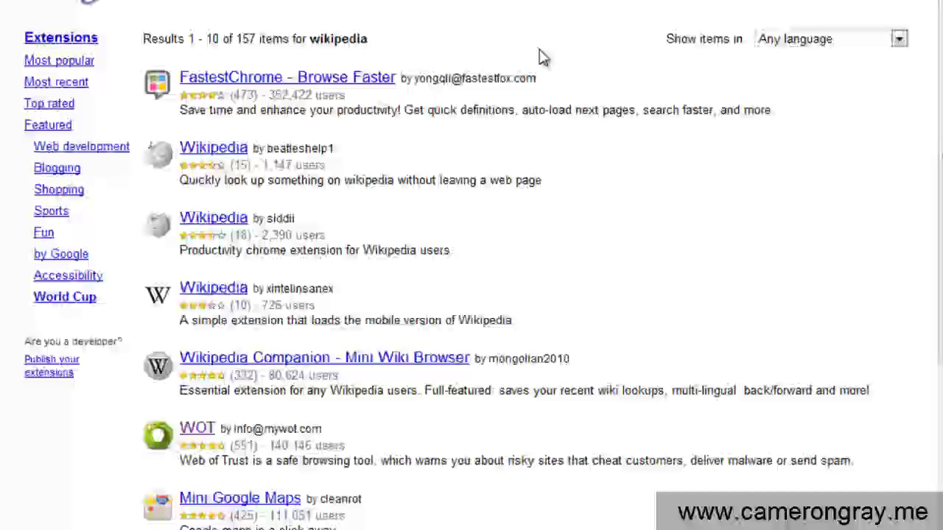
pyautogui.click(835, 41)
pyautogui.scroll(-2, 634, 75)
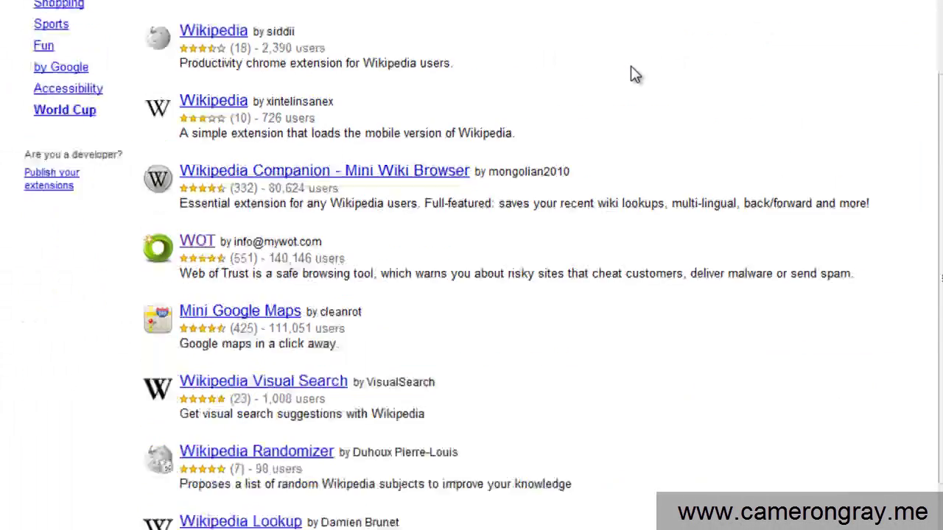
pyautogui.scroll(2, 633, 74)
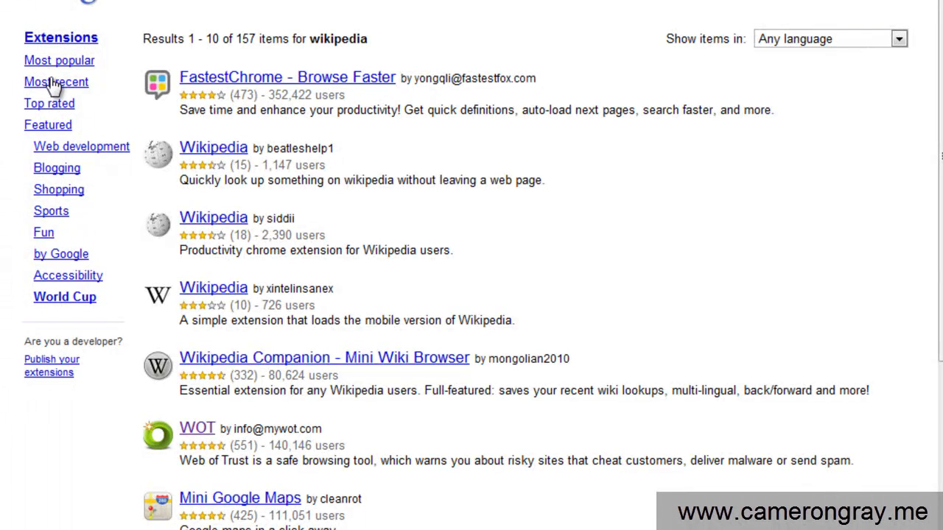
pyautogui.click(55, 83)
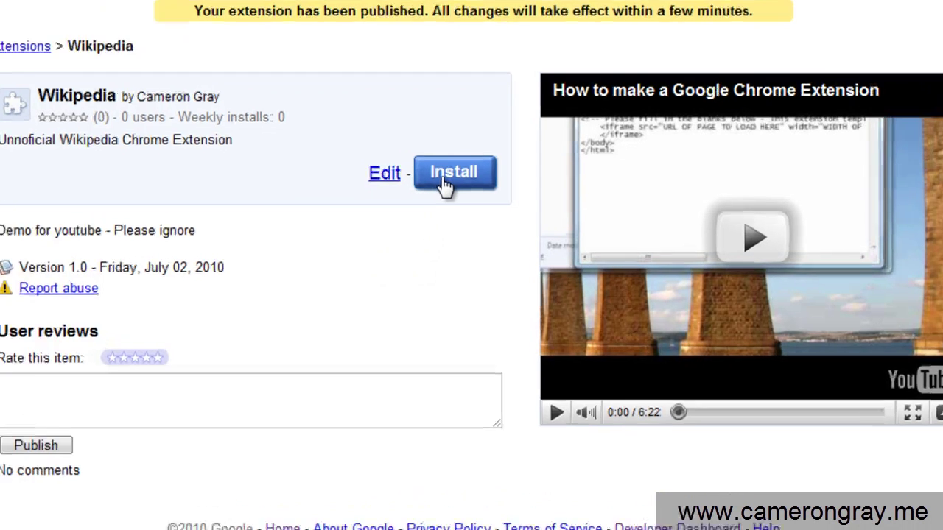
# Install the Wikipedia extension, then open and close its toolbar popup
pyautogui.click(448, 184)
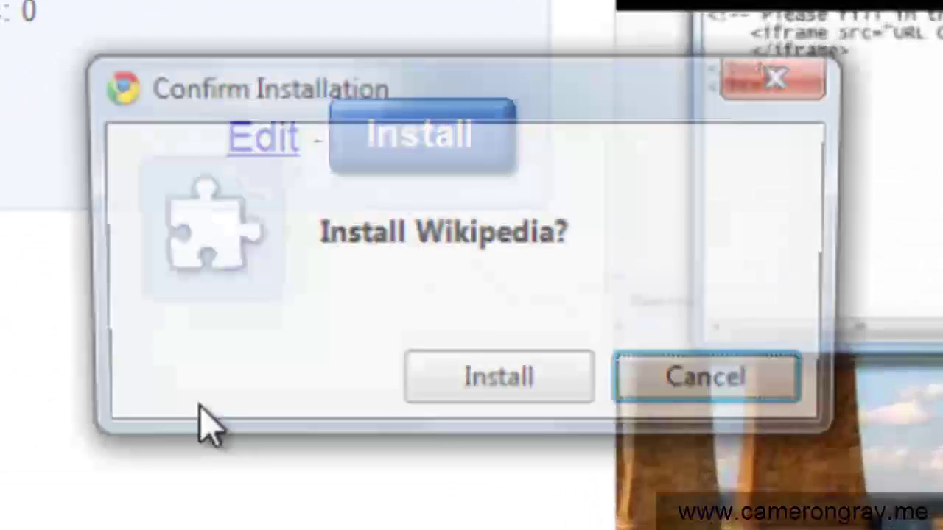
pyautogui.click(496, 441)
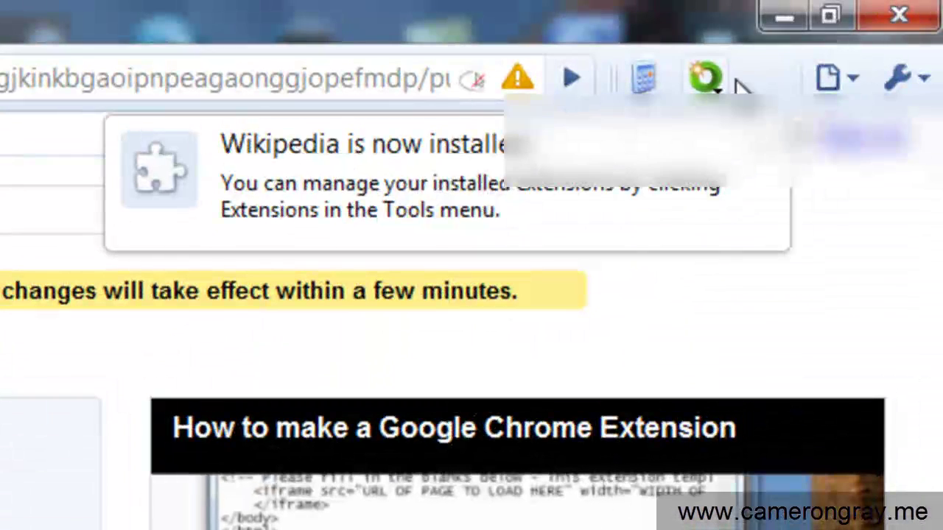
pyautogui.click(747, 79)
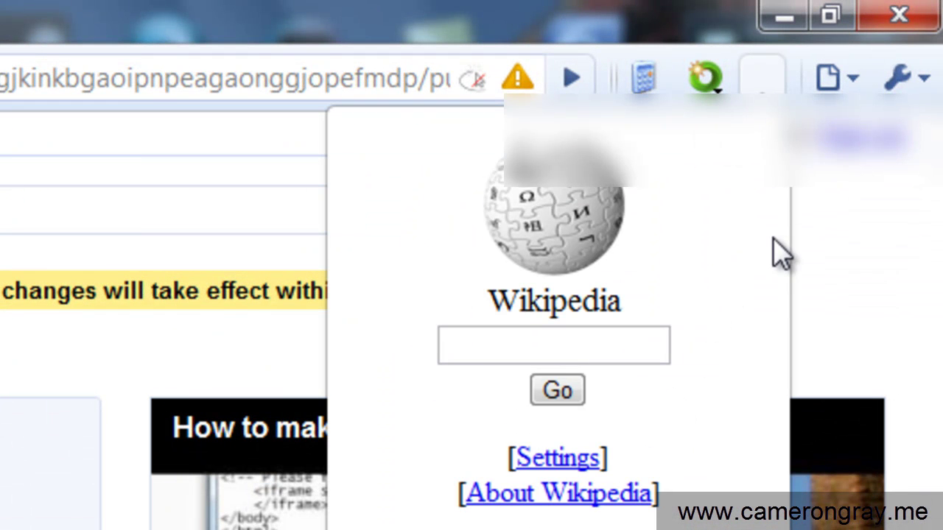
pyautogui.click(818, 247)
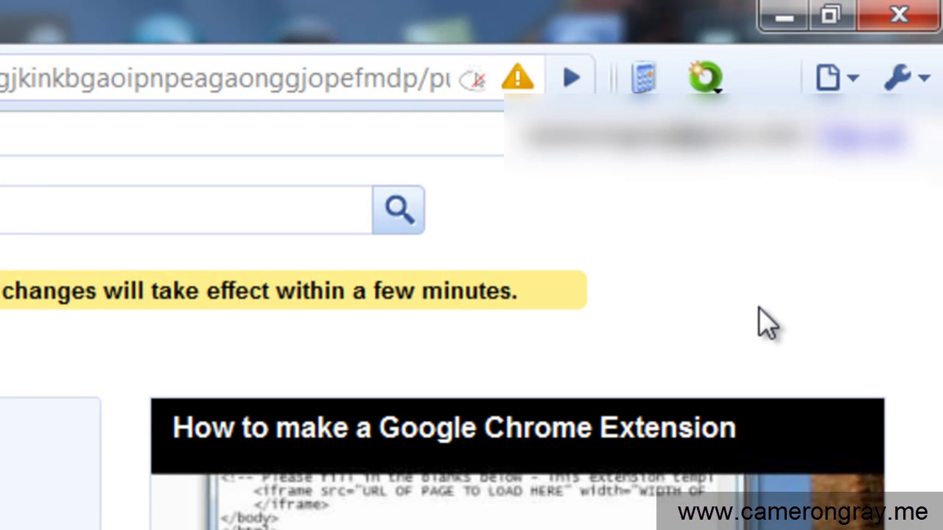
# Calculate 1+1 = 2 in the calculator extension's popup, then reopen and close it
pyautogui.click(642, 78)
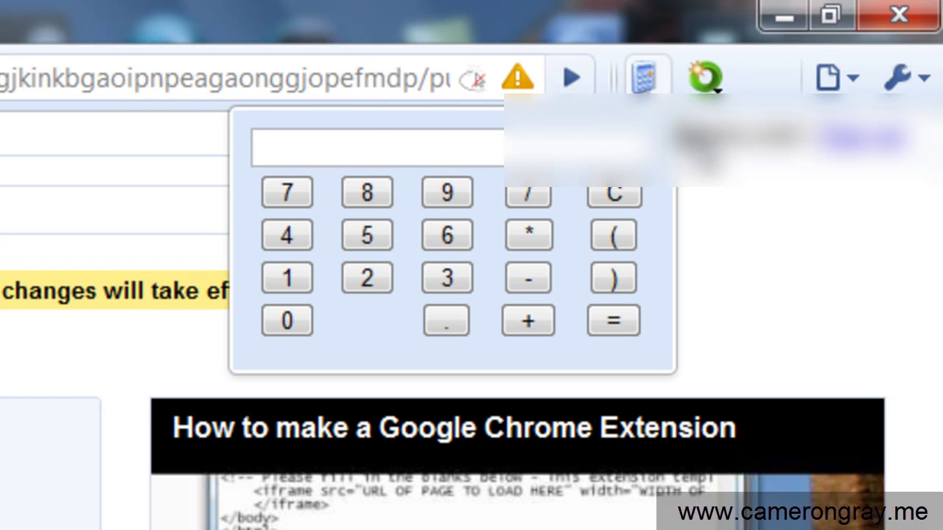
pyautogui.click(368, 142)
pyautogui.write('1+1')
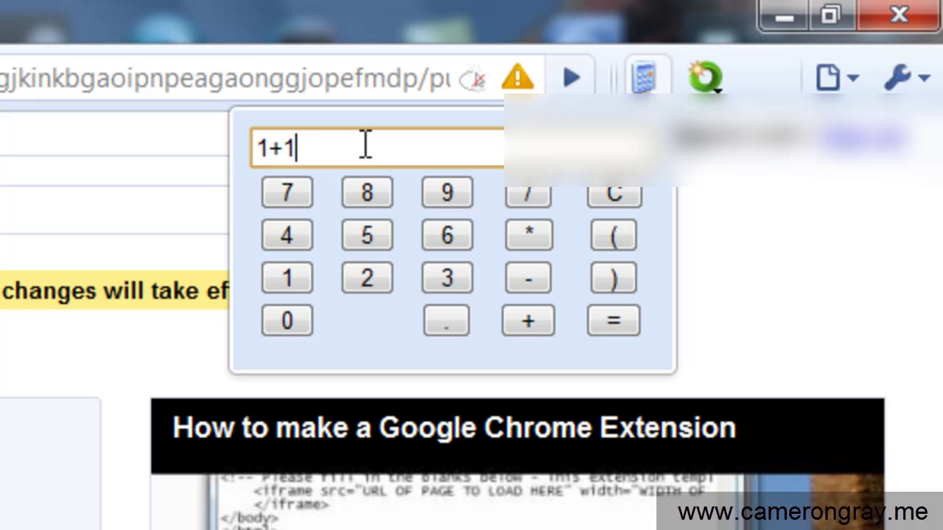
pyautogui.press('Return')
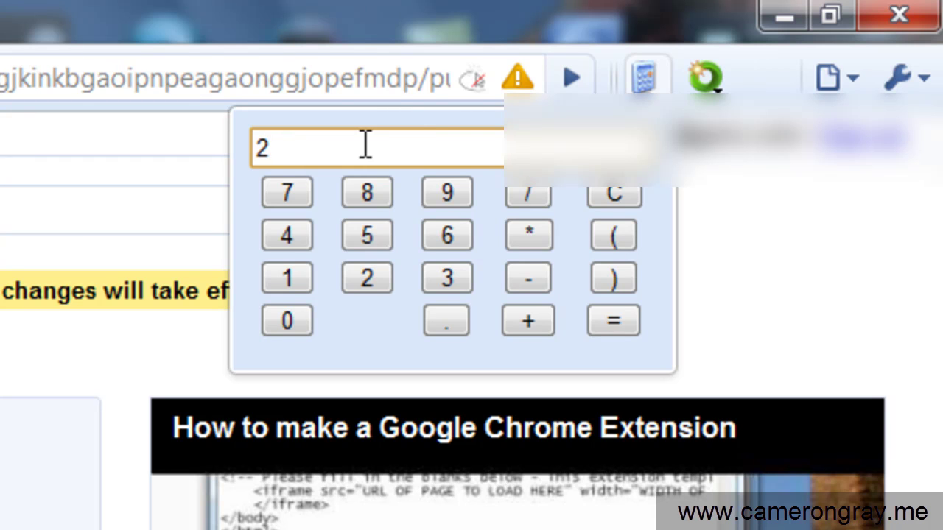
pyautogui.click(646, 36)
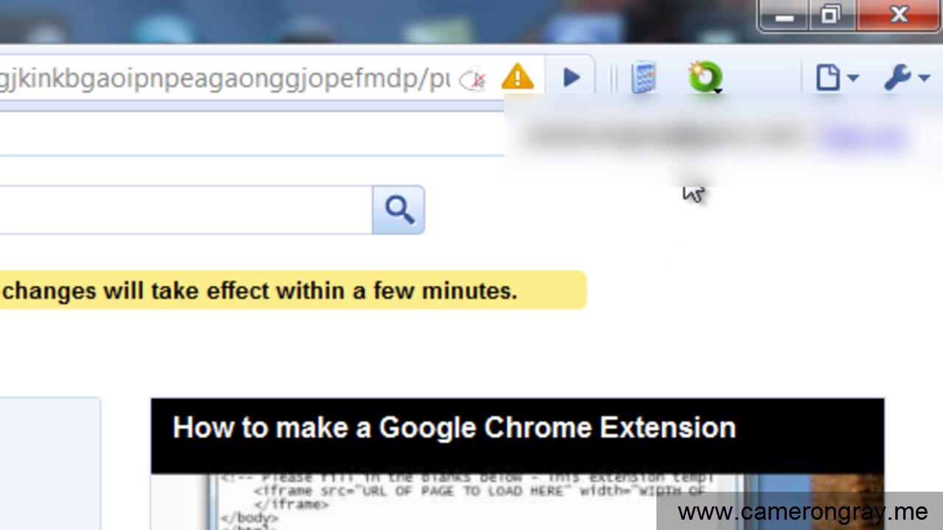
pyautogui.click(637, 78)
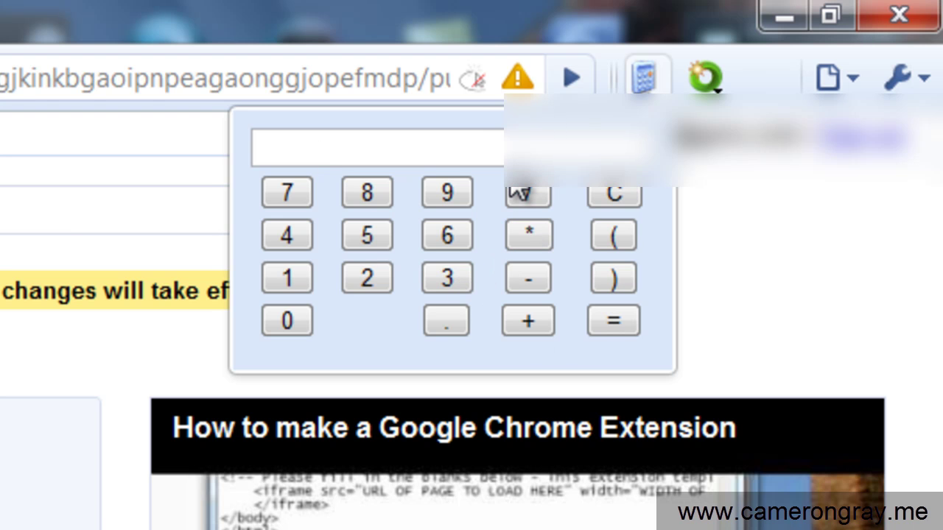
pyautogui.click(848, 303)
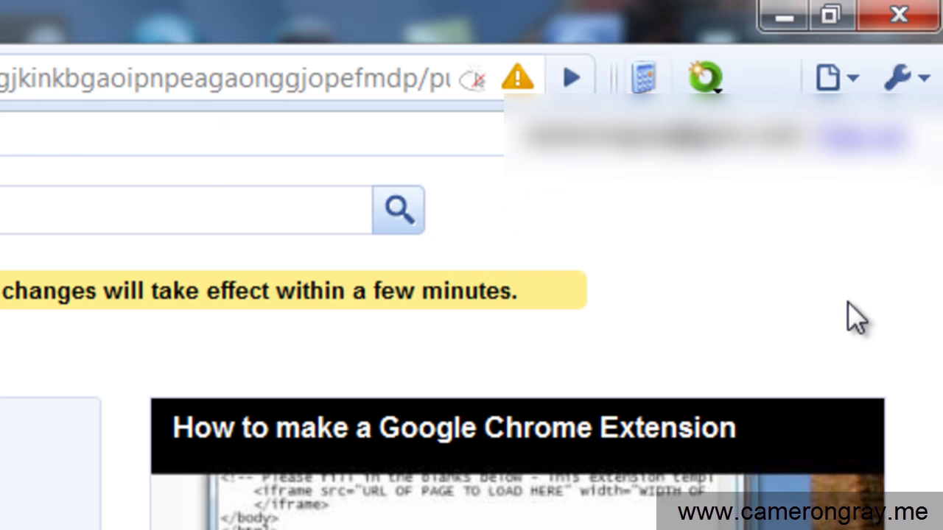